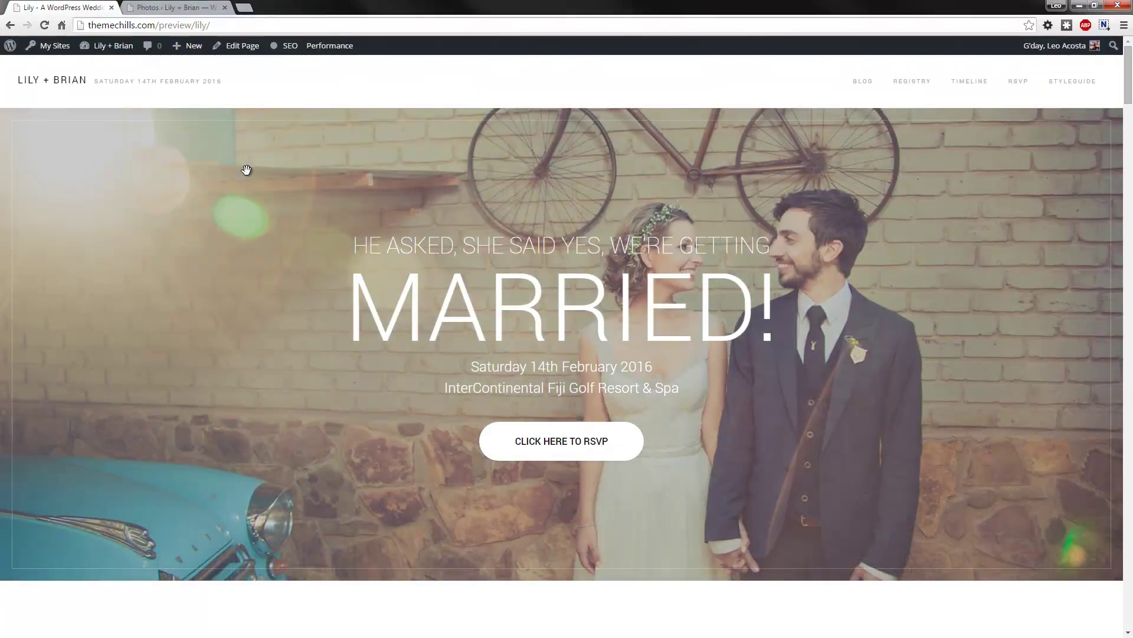
# - Scroll down to the Our Story carousel and slide through its photos
pyautogui.scroll(-10, 247, 213)
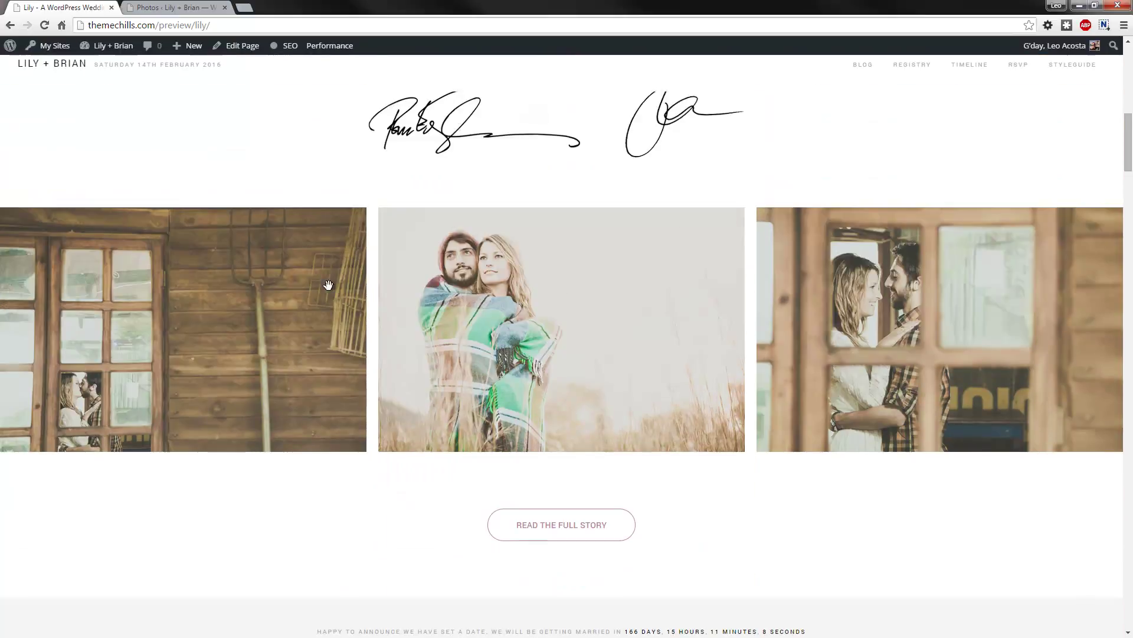
pyautogui.moveTo(304, 299); pyautogui.dragTo(569, 307)
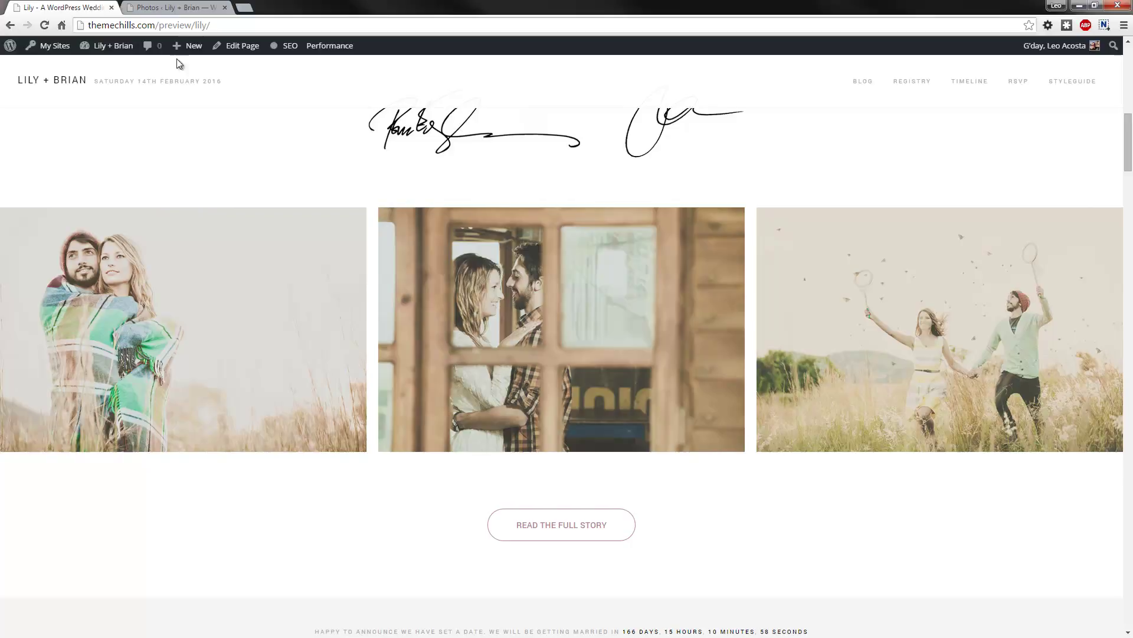
pyautogui.click(181, 8)
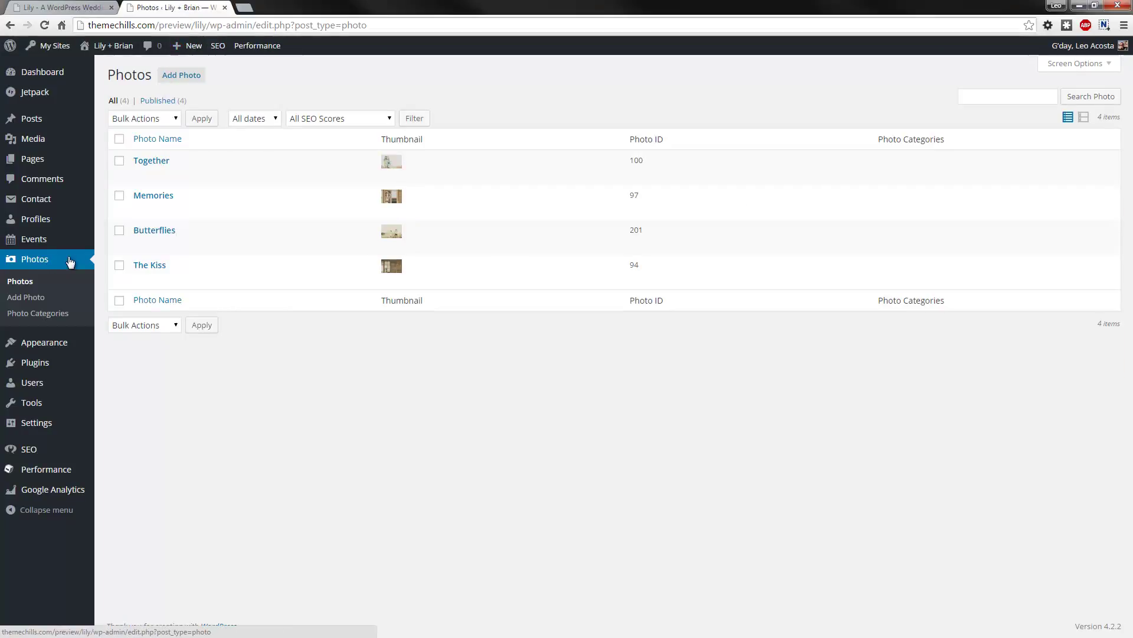
pyautogui.moveTo(313, 262)
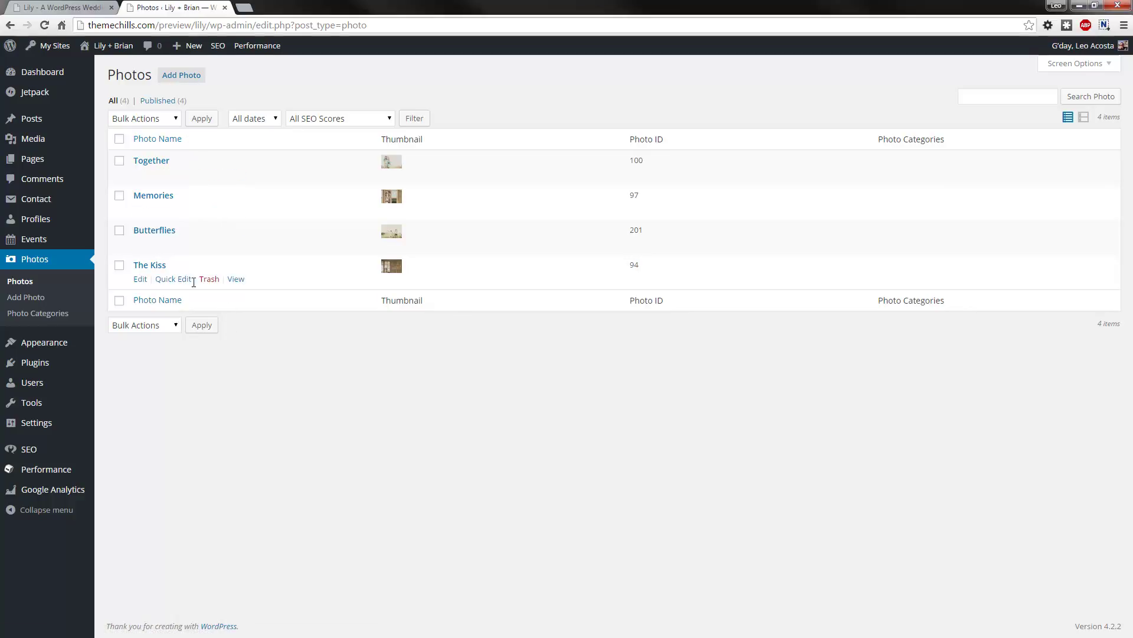
# - Create a new photo titled 'Demo Title' and bring up its featured image chooser
pyautogui.click(184, 77)
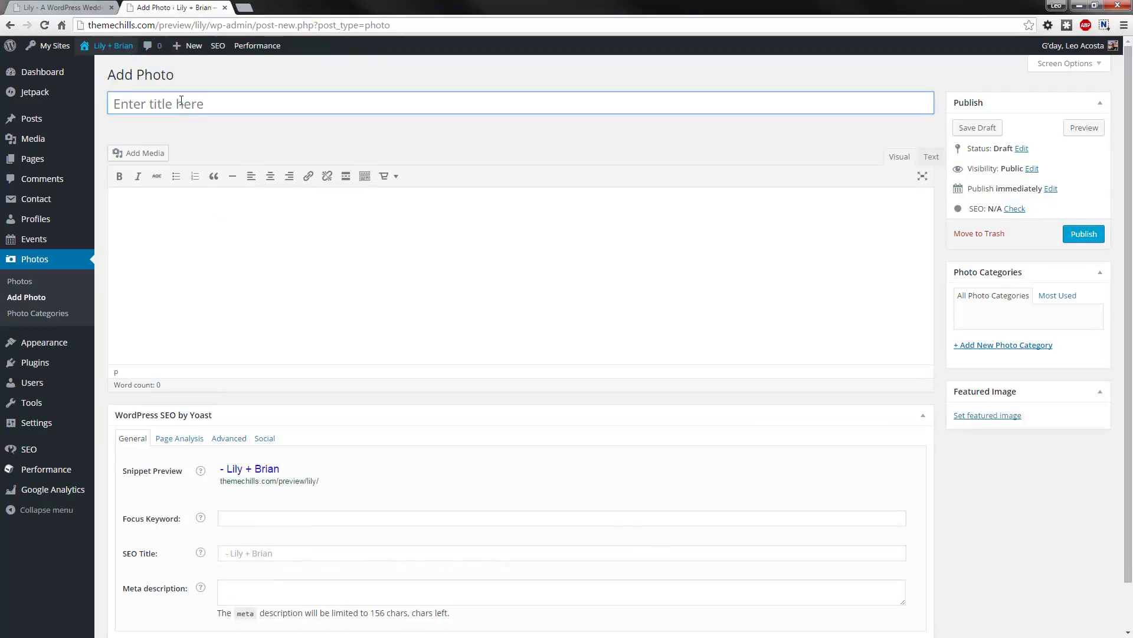
pyautogui.click(181, 100)
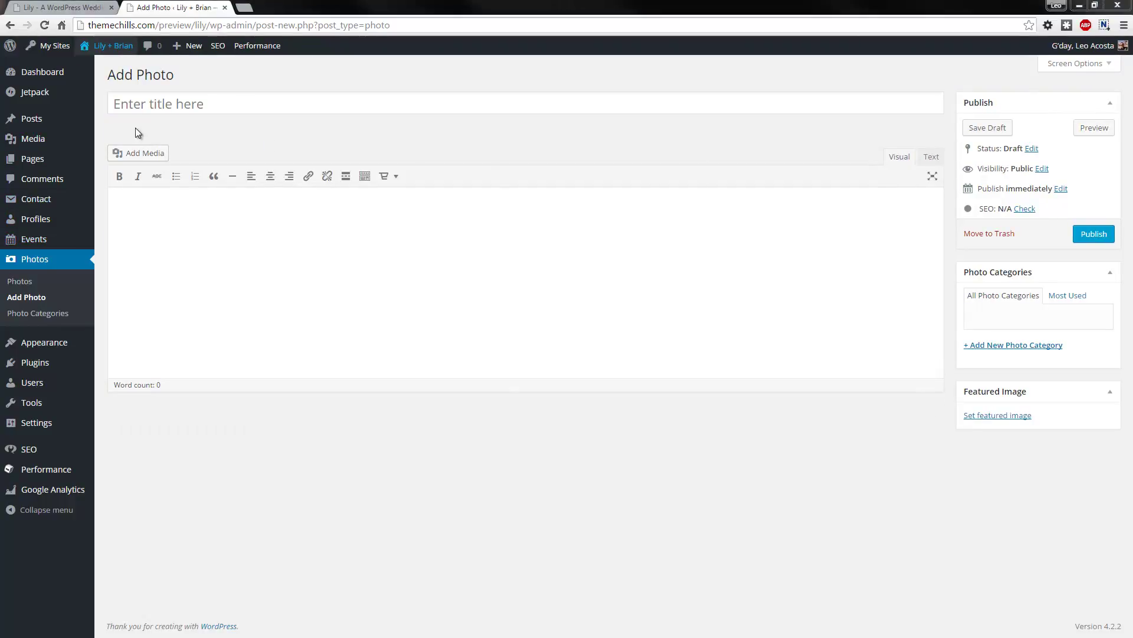
pyautogui.click(142, 103)
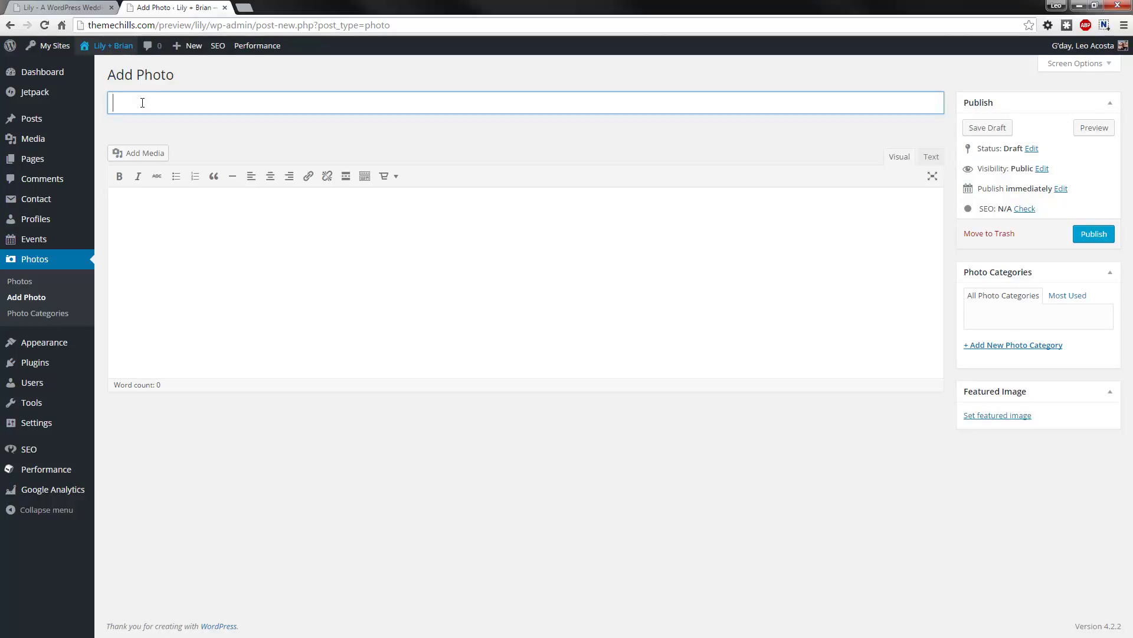
pyautogui.write('Demb')
pyautogui.write(' Title')
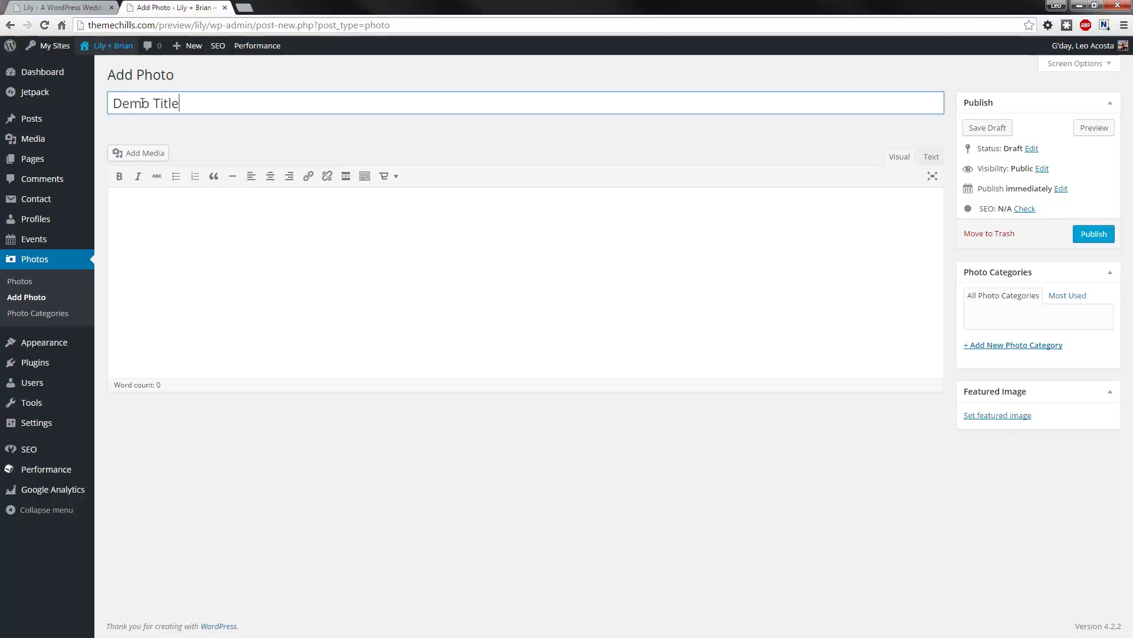
pyautogui.press('Tab')
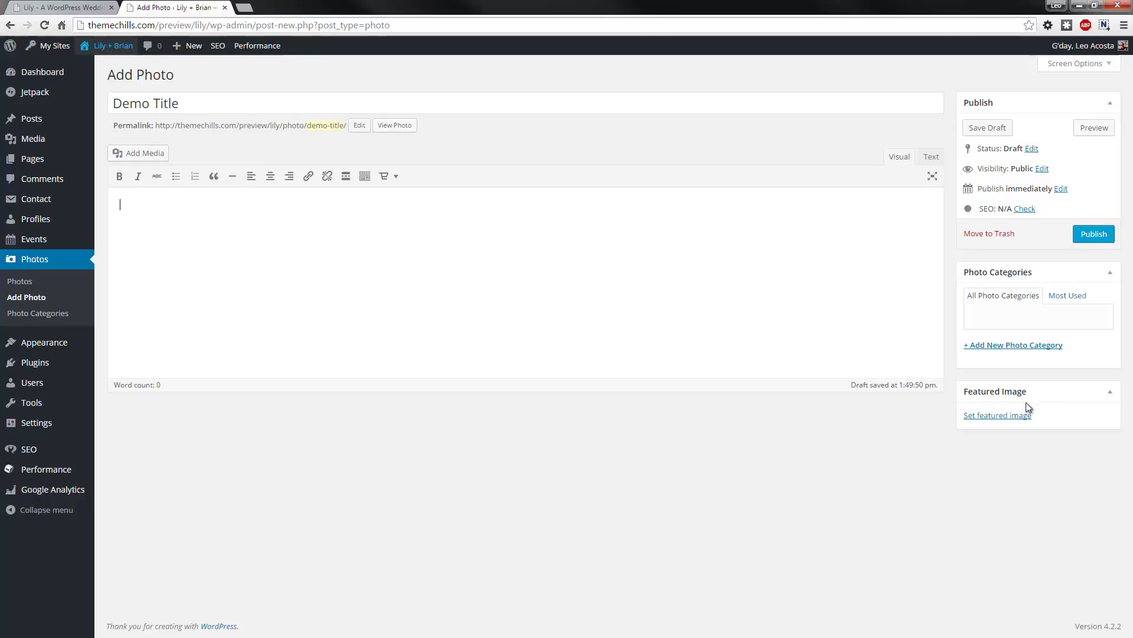
pyautogui.click(1018, 416)
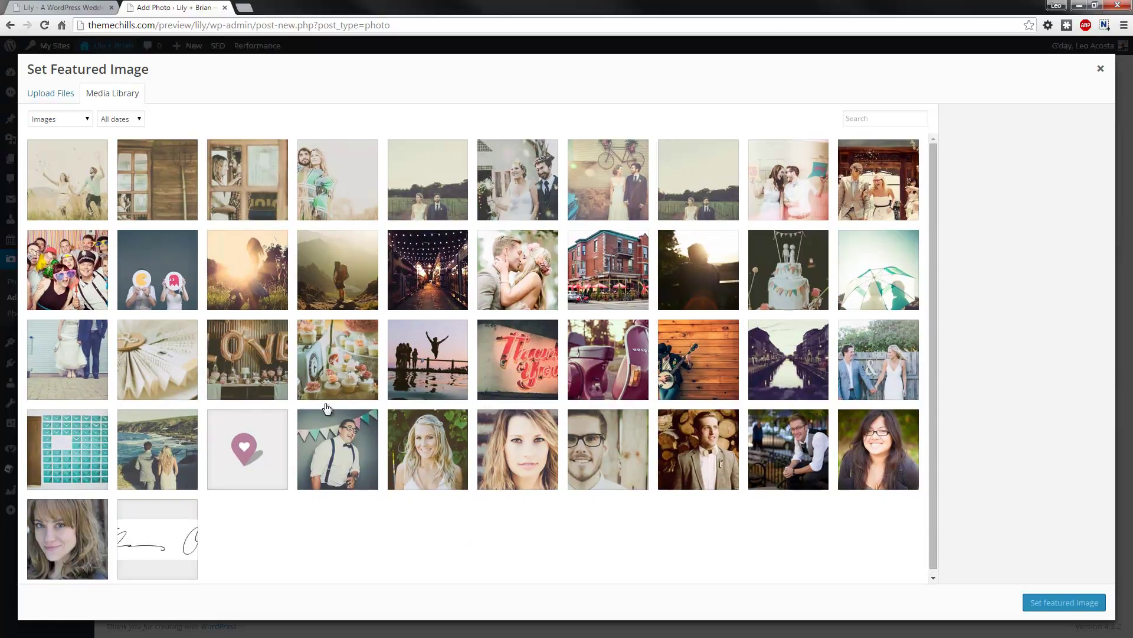
# - Set the teal envelope-wall picture as Demo Title's featured image and publish the photo
pyautogui.click(73, 429)
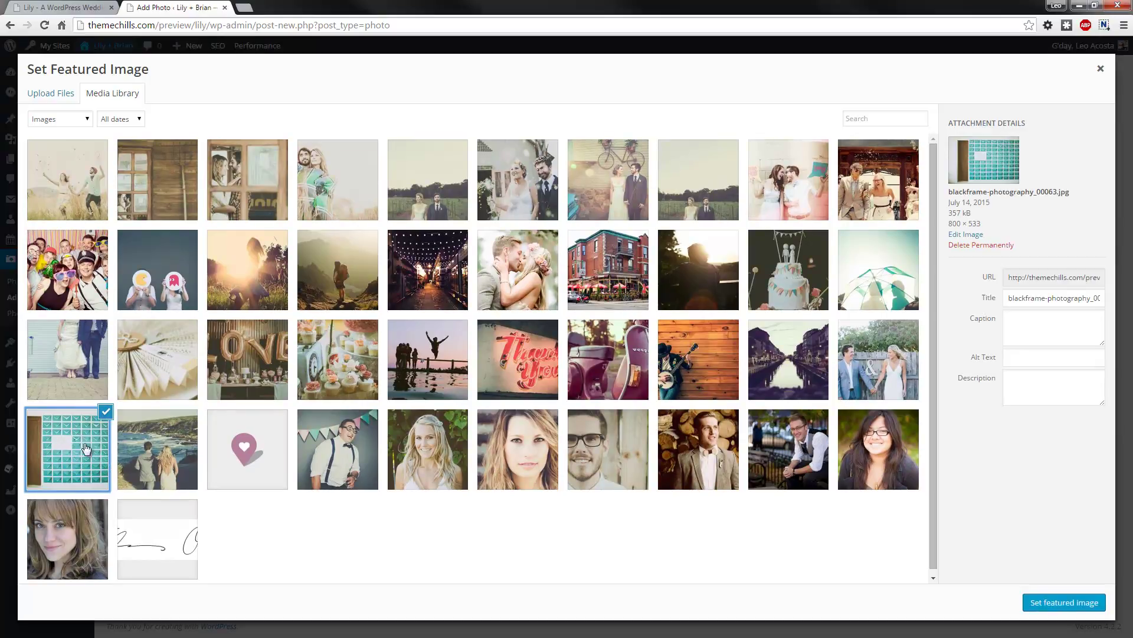
pyautogui.click(1066, 602)
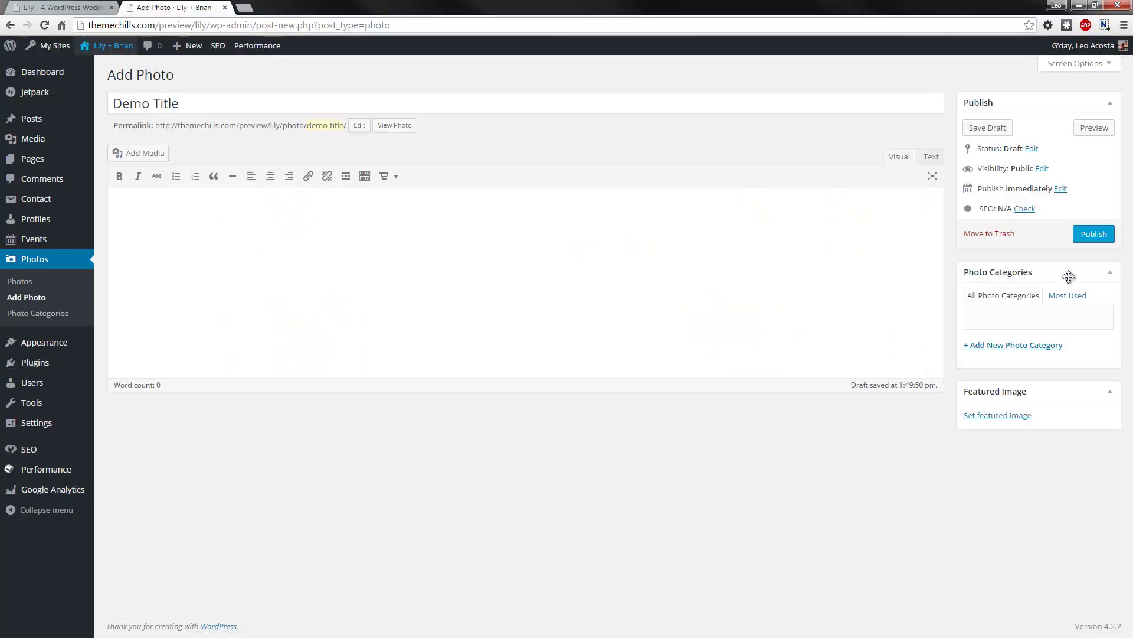
pyautogui.click(1085, 240)
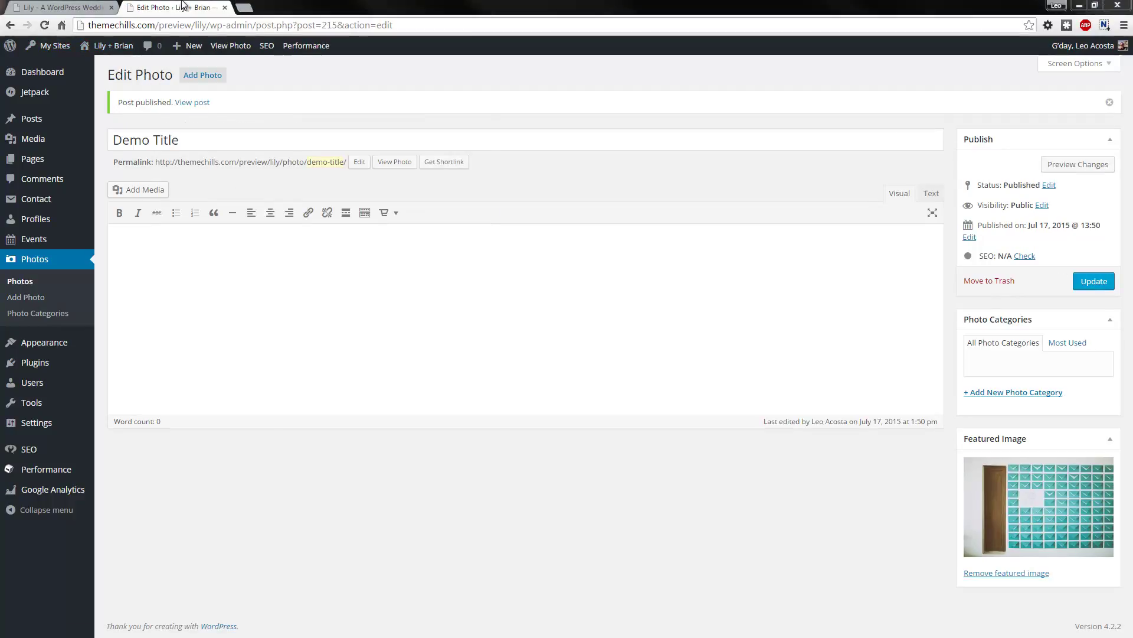
# - Find the new envelope photo in the live site's carousel, then launch the Customizer from the admin bar
pyautogui.click(82, 7)
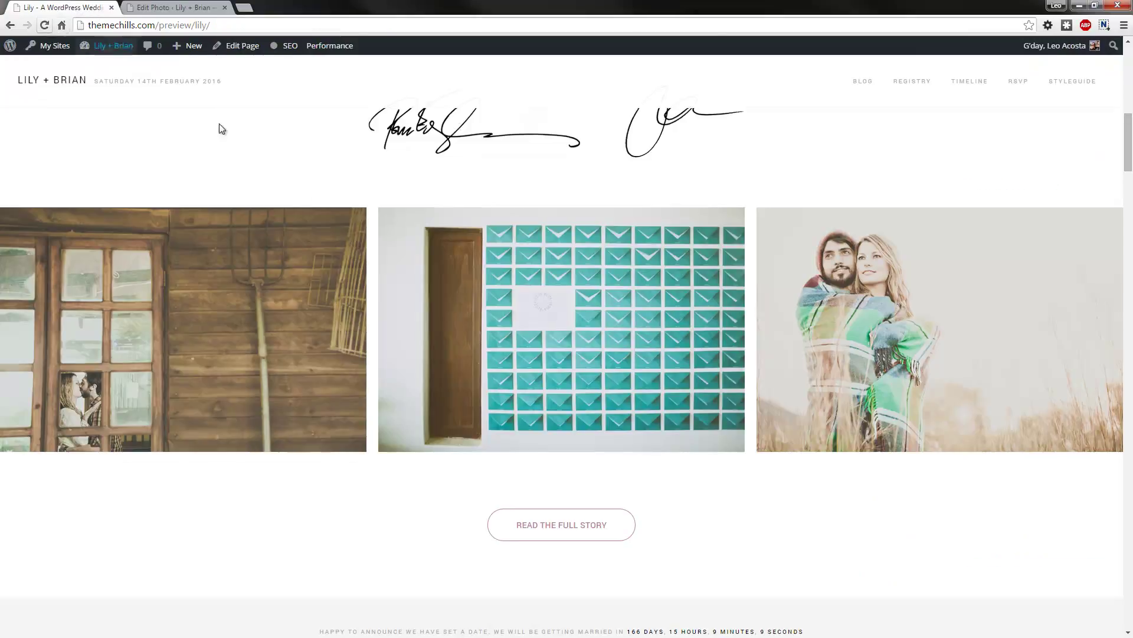
pyautogui.scroll(-1, 413, 274)
pyautogui.scroll(2, 472, 289)
pyautogui.moveTo(472, 289); pyautogui.dragTo(534, 309)
pyautogui.moveTo(706, 338); pyautogui.dragTo(514, 336)
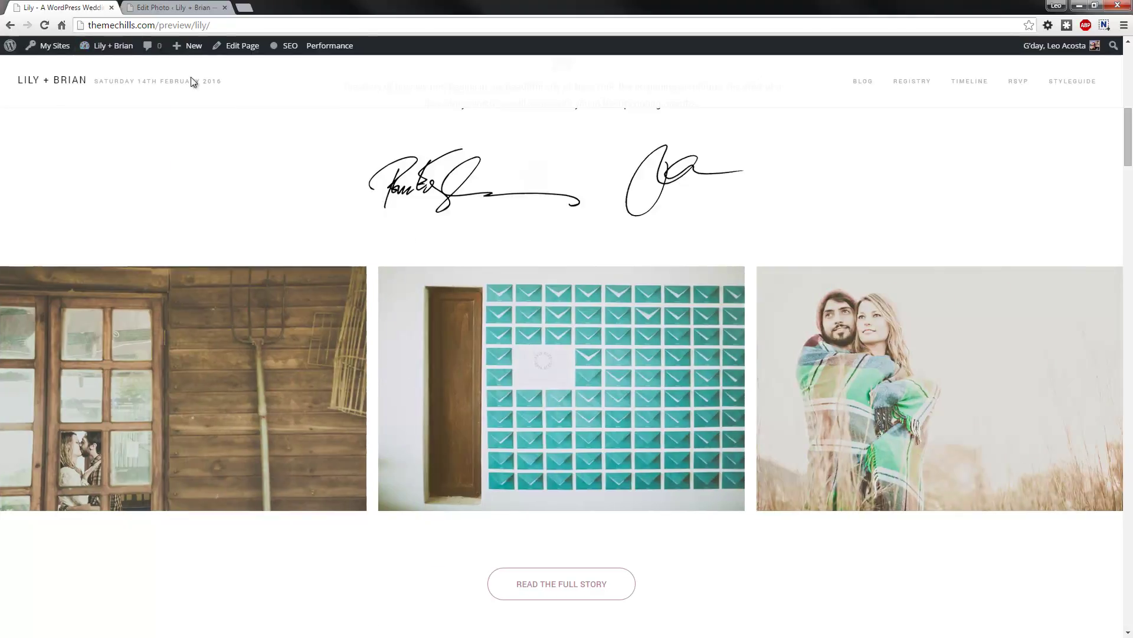
pyautogui.moveTo(112, 46)
pyautogui.click(104, 100)
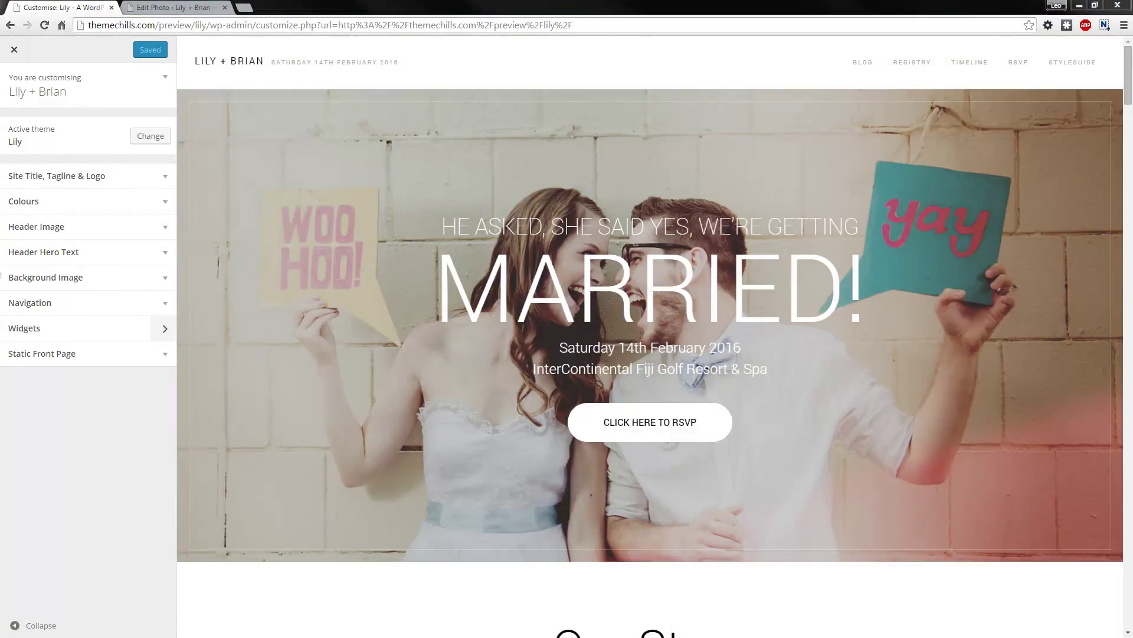
# - Expand the Homepage area's ThemeChills Photos widget and enlarge its section description box
pyautogui.click(166, 328)
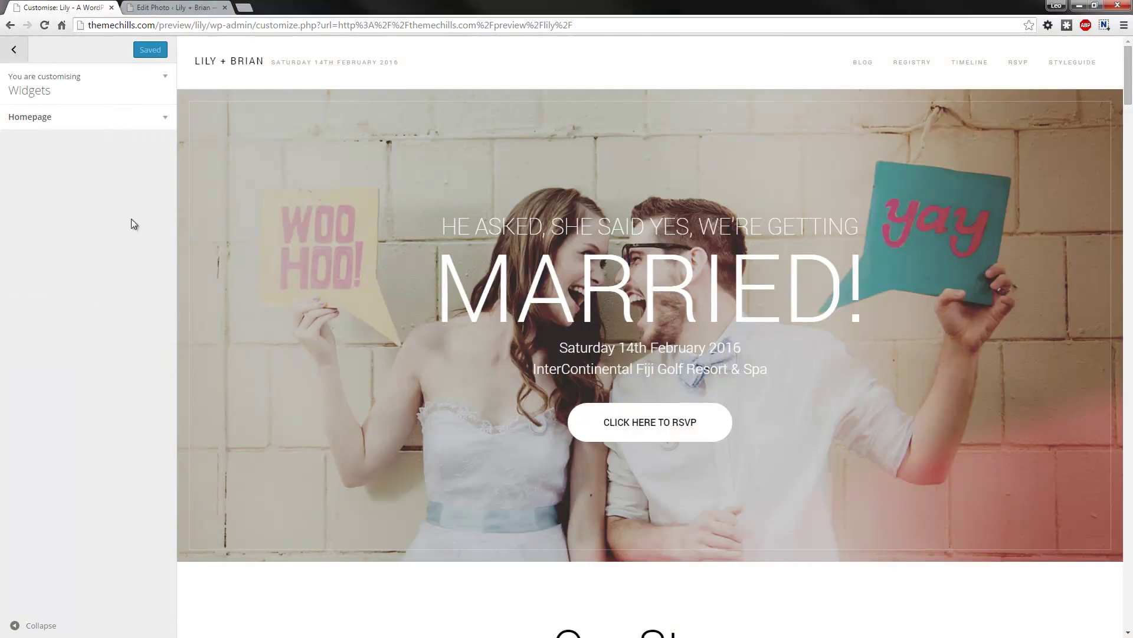
pyautogui.click(167, 121)
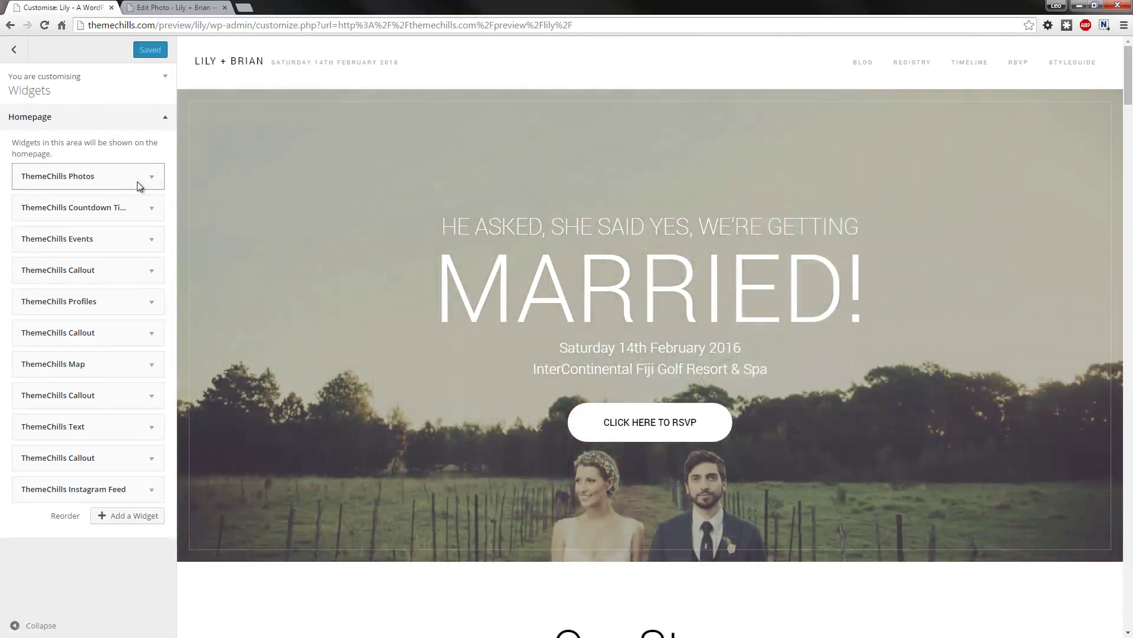
pyautogui.click(153, 176)
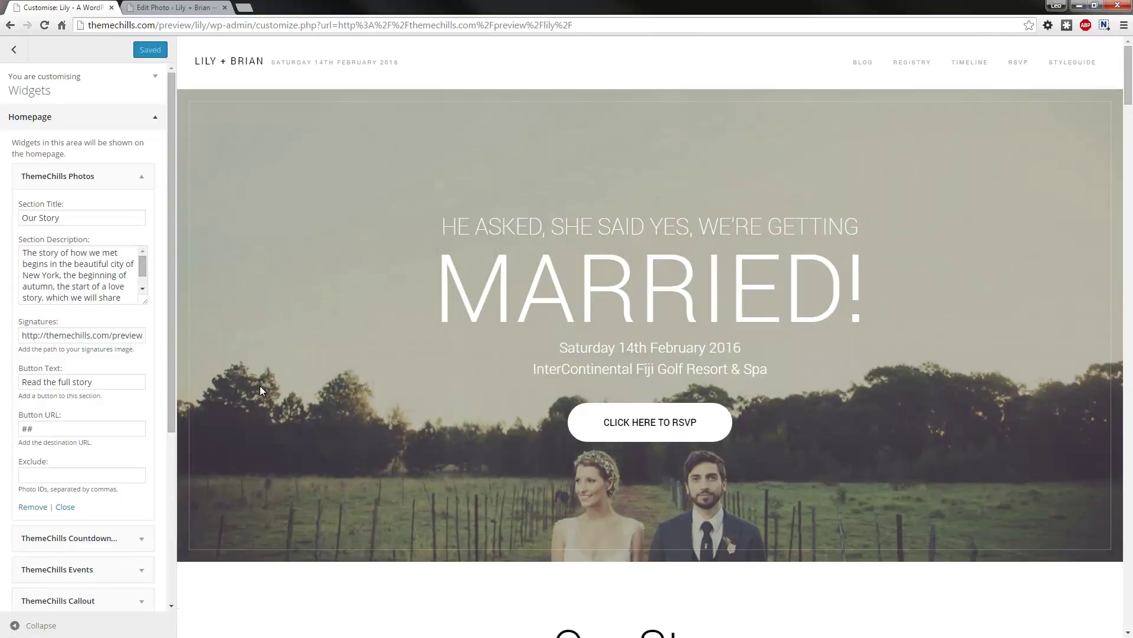
pyautogui.moveTo(145, 301); pyautogui.dragTo(310, 403)
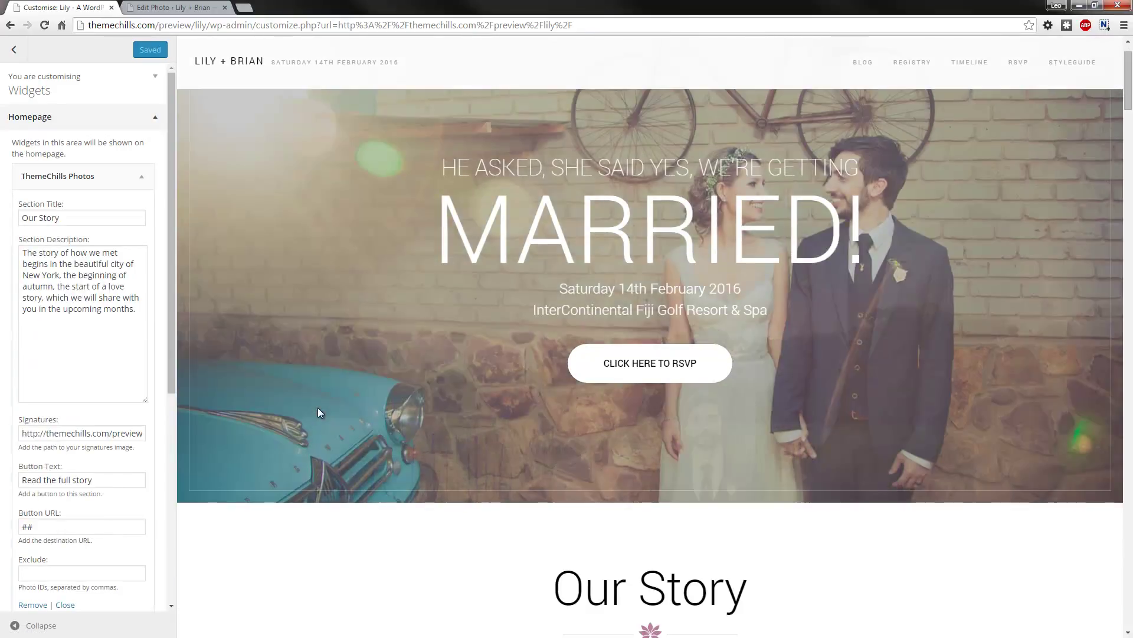
pyautogui.scroll(-7, 317, 409)
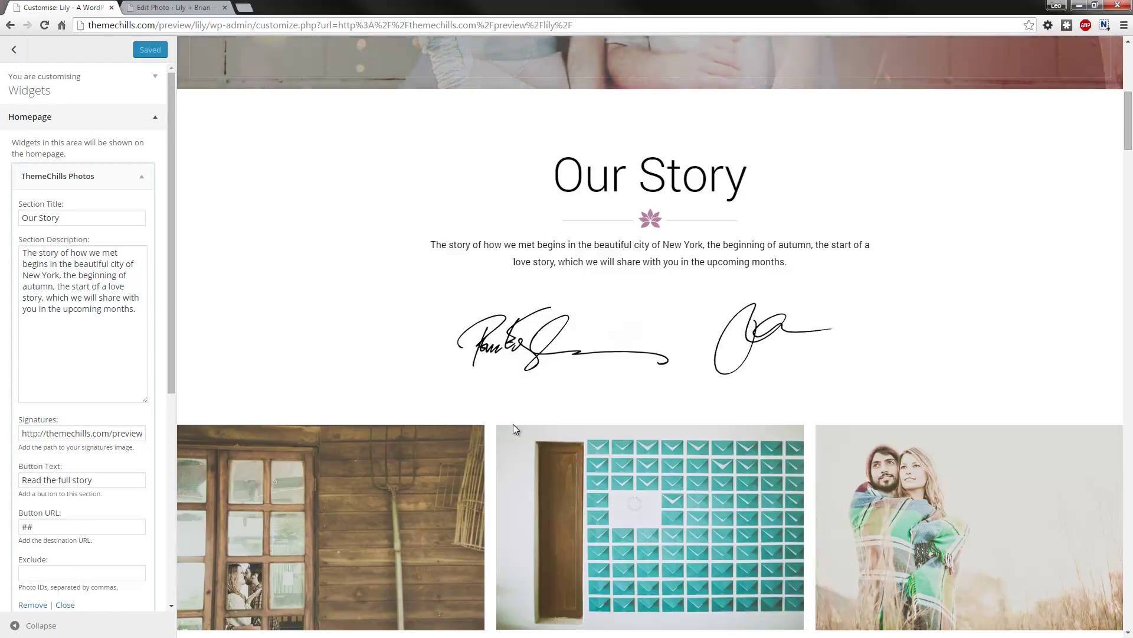
pyautogui.doubleClick(70, 434)
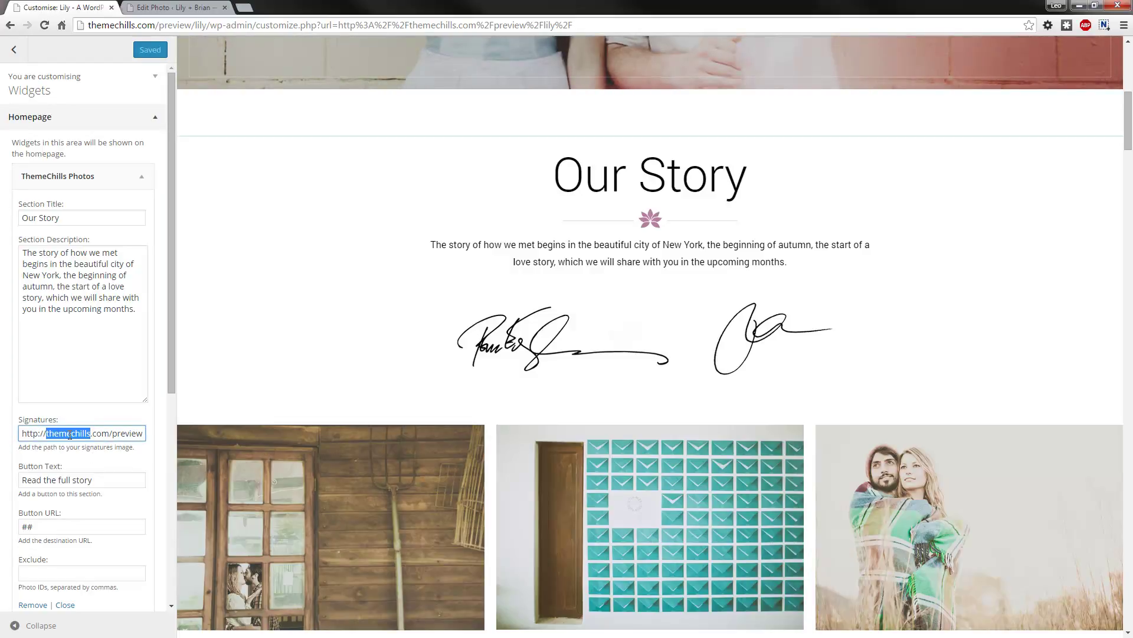
pyautogui.scroll(-1, 90, 491)
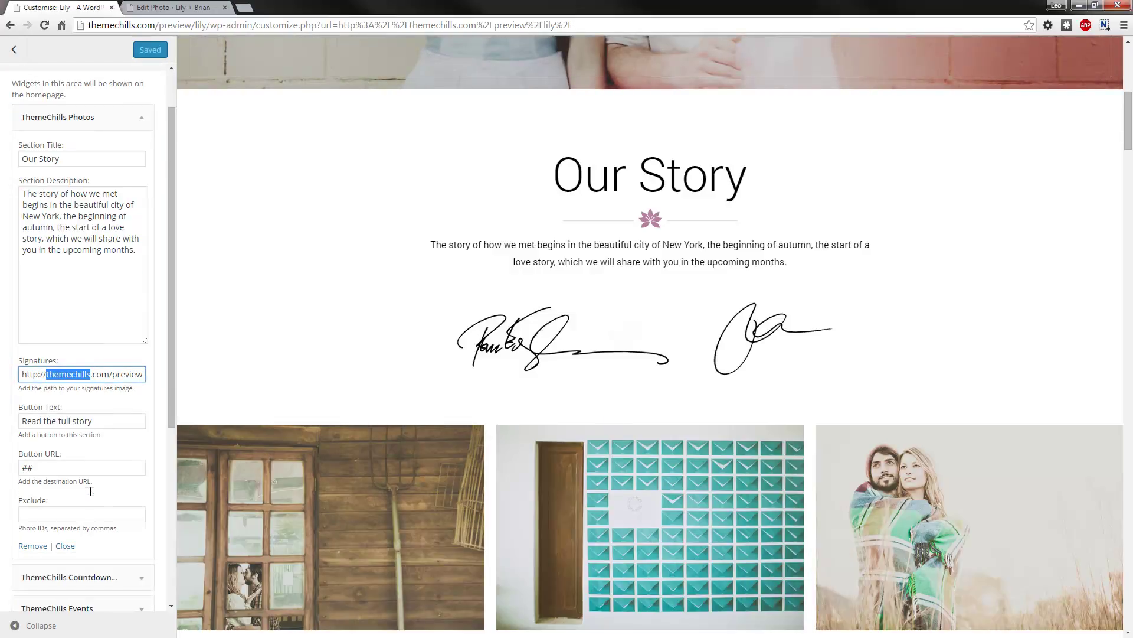
pyautogui.click(385, 393)
pyautogui.scroll(-4, 382, 385)
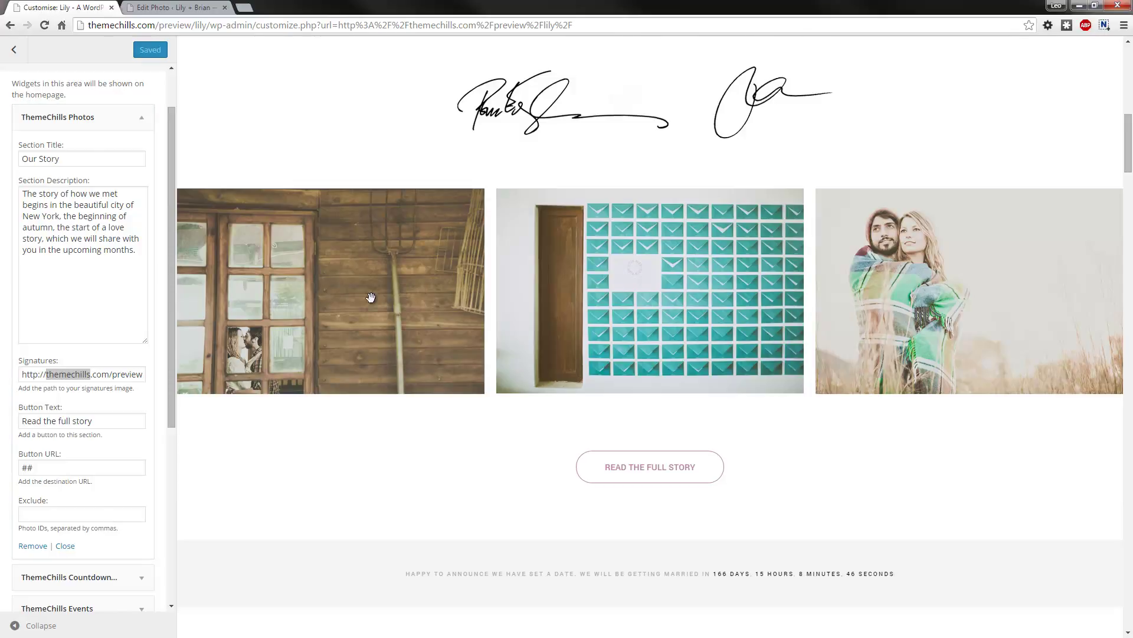
pyautogui.click(92, 515)
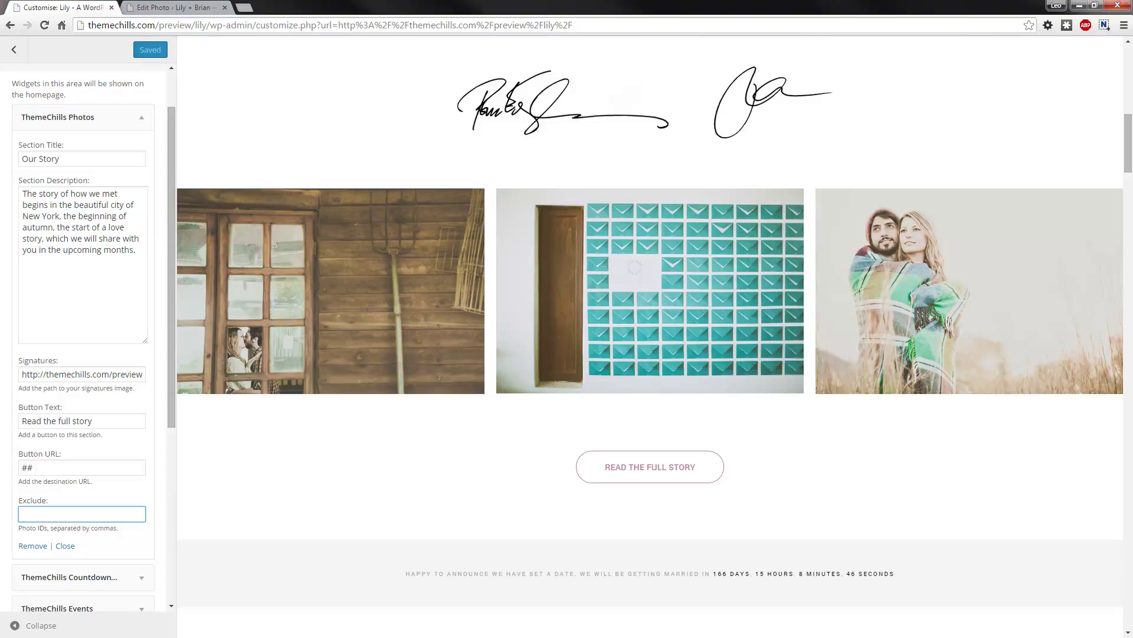
# - Copy The Kiss photo's ID 94 from the Photos list and return to the Customizer
pyautogui.click(174, 7)
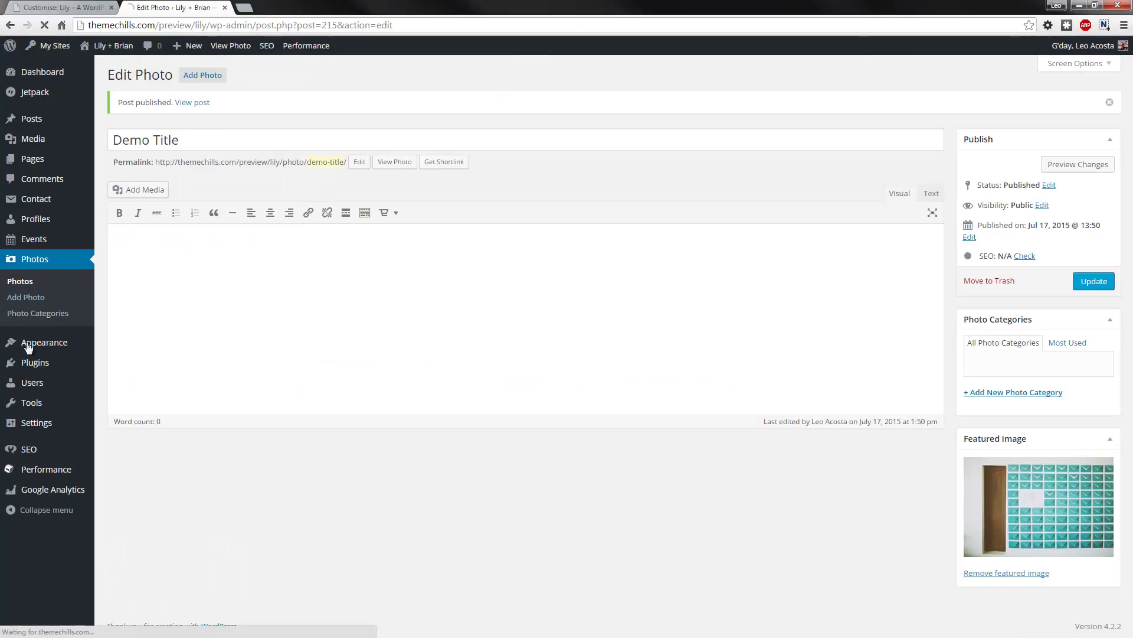
pyautogui.click(87, 101)
pyautogui.moveTo(88, 118)
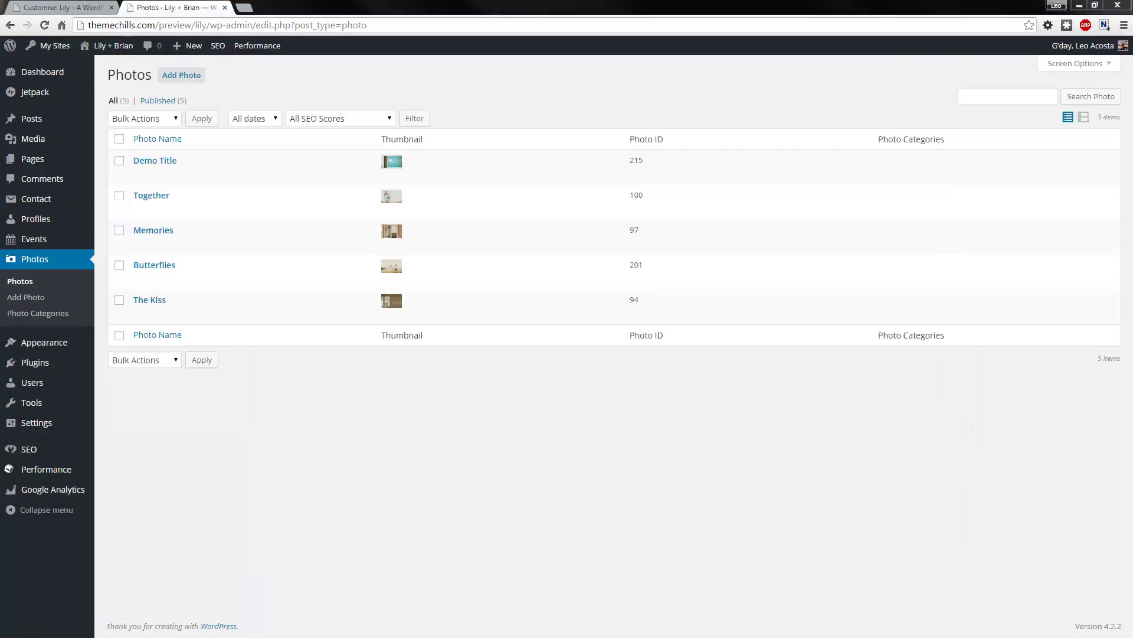
pyautogui.moveTo(363, 300)
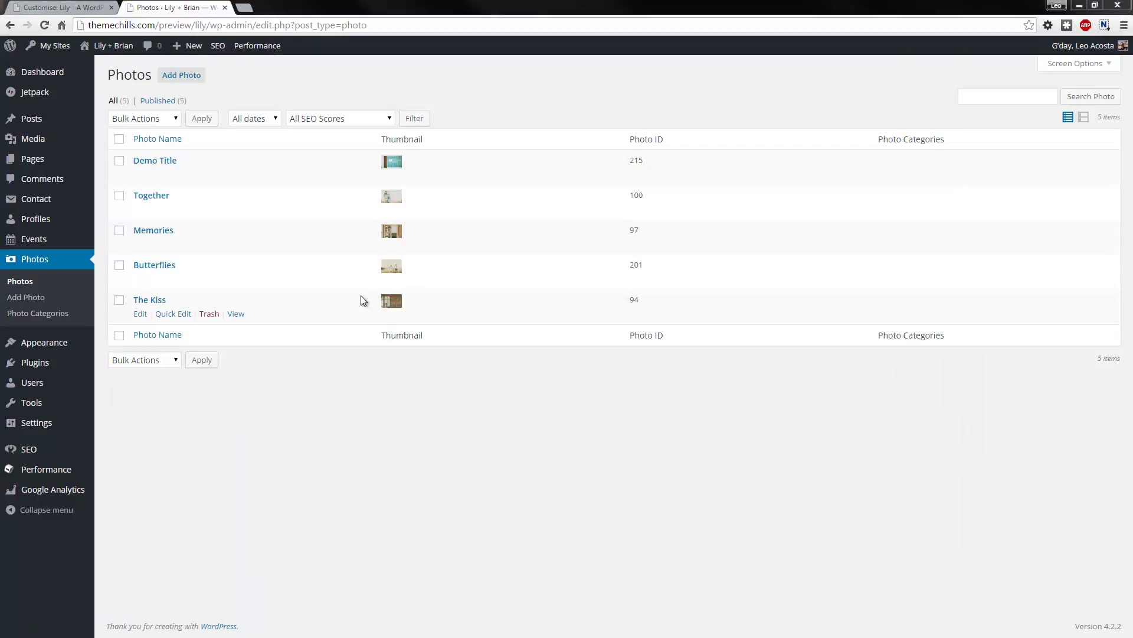
pyautogui.doubleClick(634, 299)
pyautogui.hotkey('ctrl', 'c')
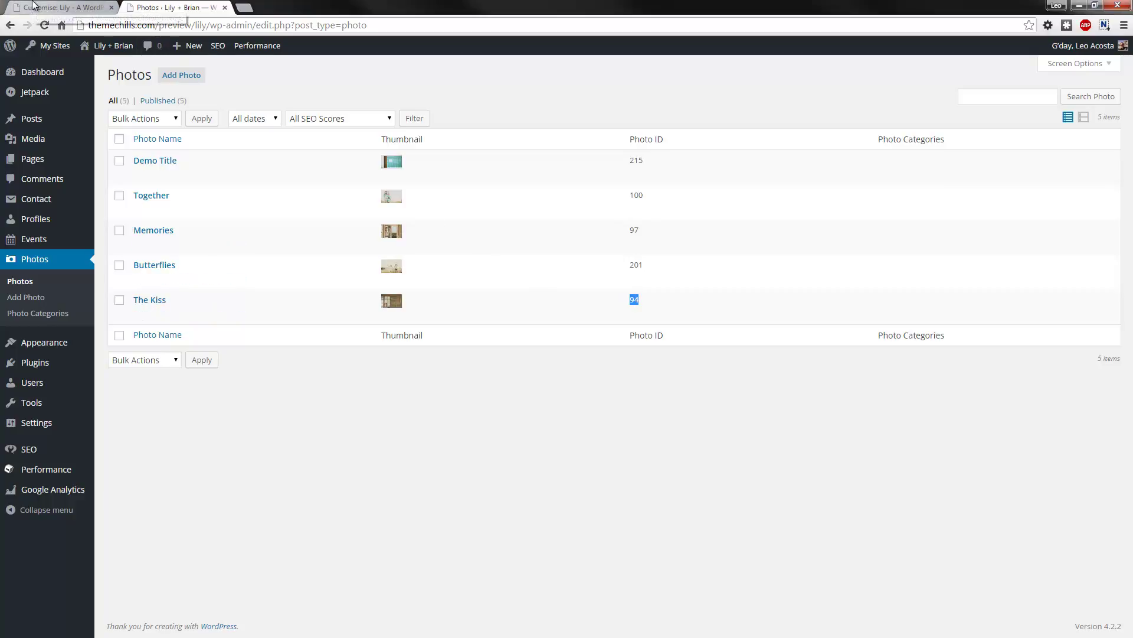
pyautogui.click(52, 5)
# - Paste photo ID 94 into the Photos widget's Exclude field
pyautogui.click(96, 514)
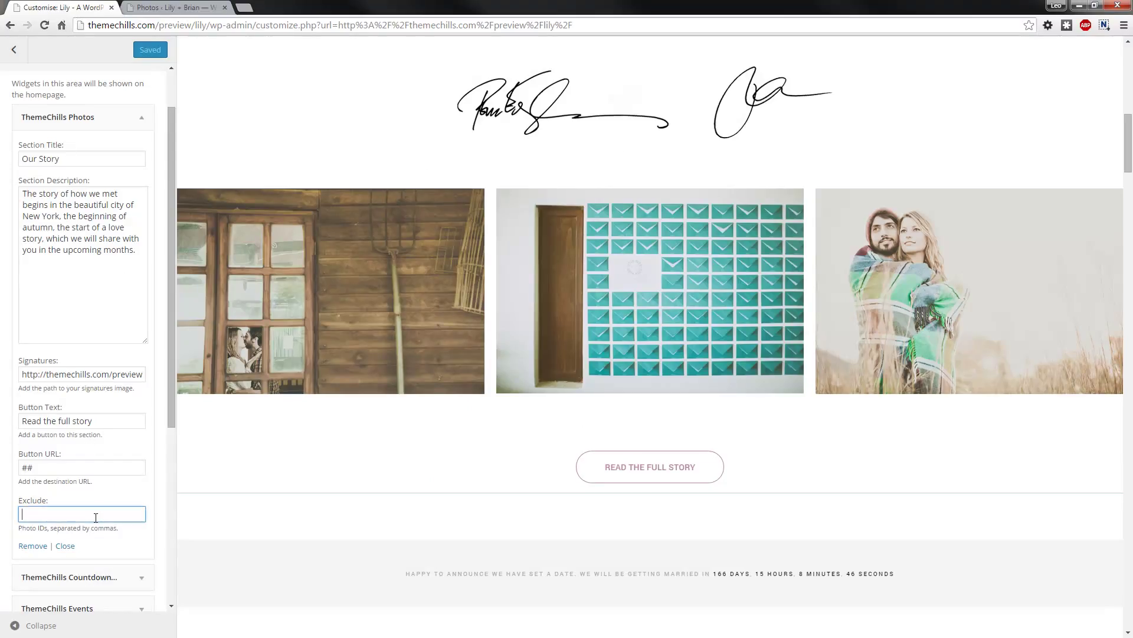
pyautogui.hotkey('ctrl', 'v')
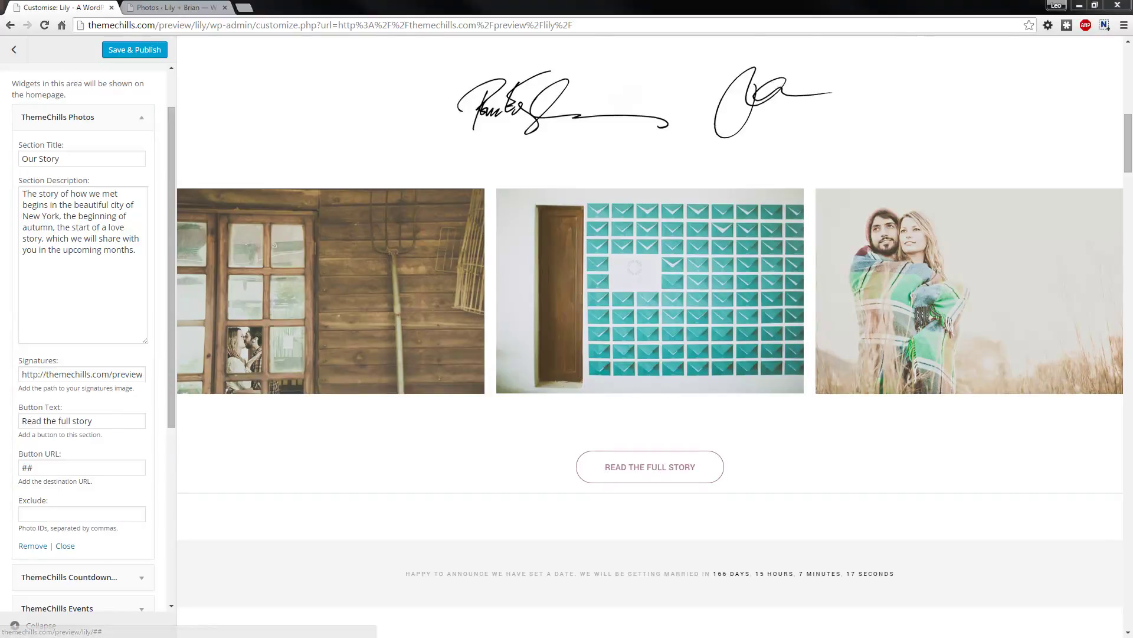
# - Change the button label to 'Read our full story' and keep '##' as the Button URL
pyautogui.click(131, 418)
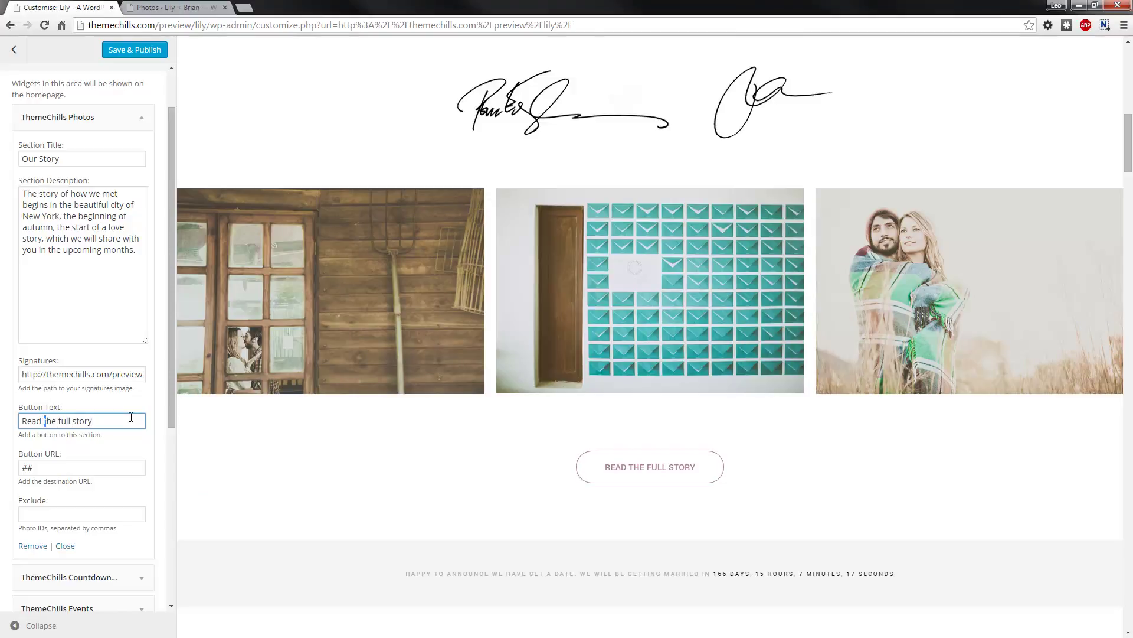
pyautogui.hotkey('shift', 'Right')
pyautogui.hotkey('shift', 'Right')
pyautogui.write('our')
pyautogui.click(57, 467)
pyautogui.doubleClick(41, 468)
pyautogui.write('##')
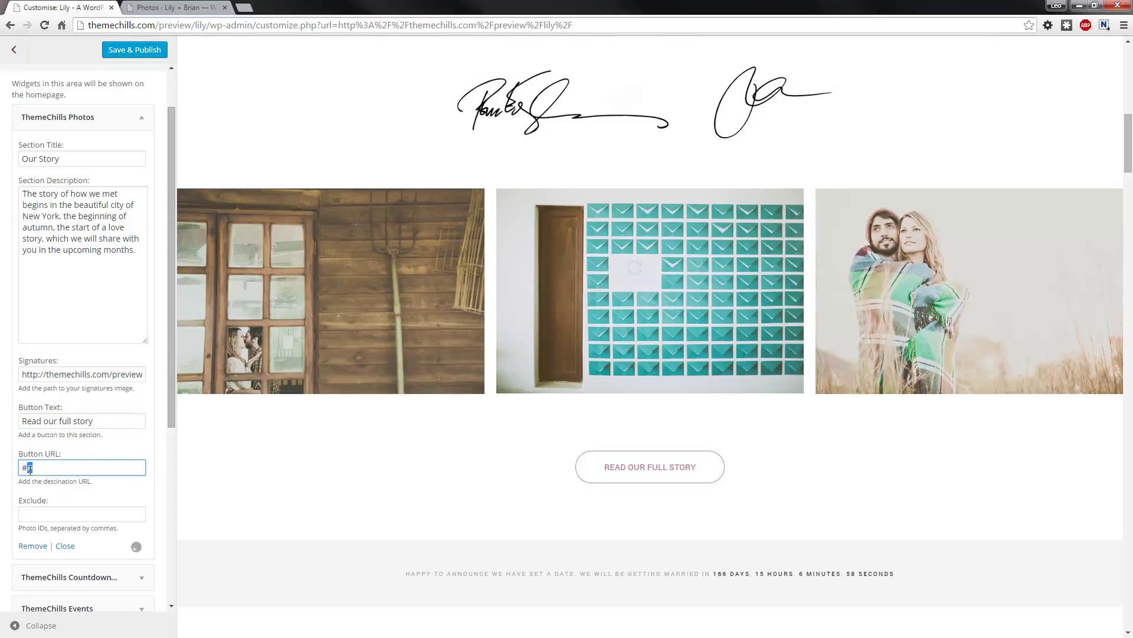
pyautogui.doubleClick(24, 468)
pyautogui.write('##')
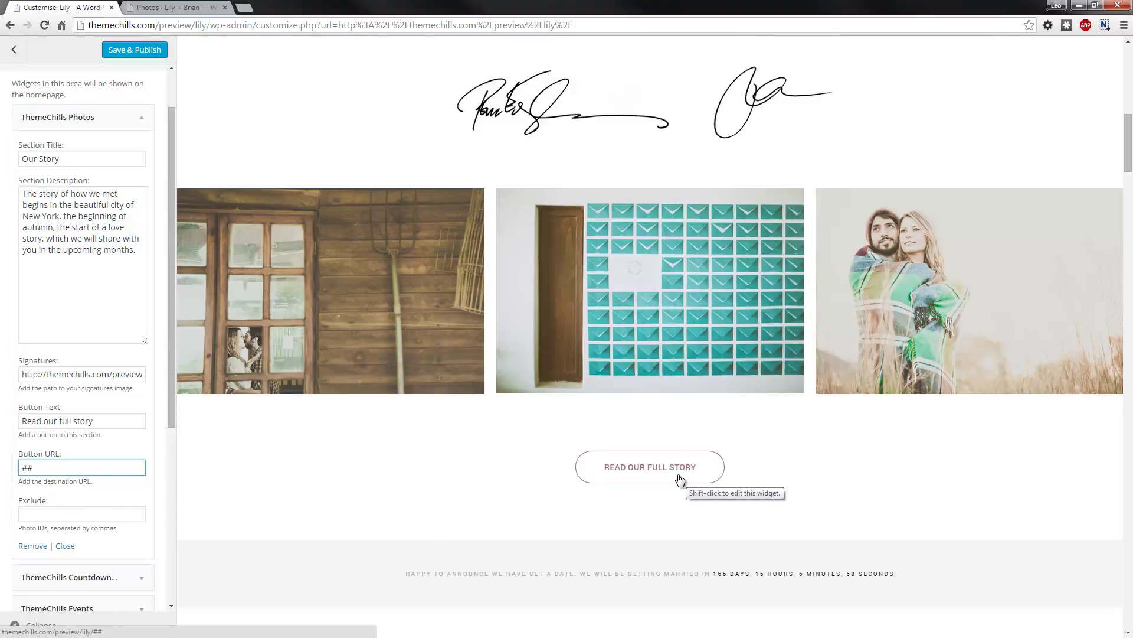
# - Clear the button label, then paste 'Read our full story' back in
pyautogui.click(122, 427)
pyautogui.hotkey('ctrl', 'a')
pyautogui.hotkey('ctrl', 'c')
pyautogui.press('BackSpace')
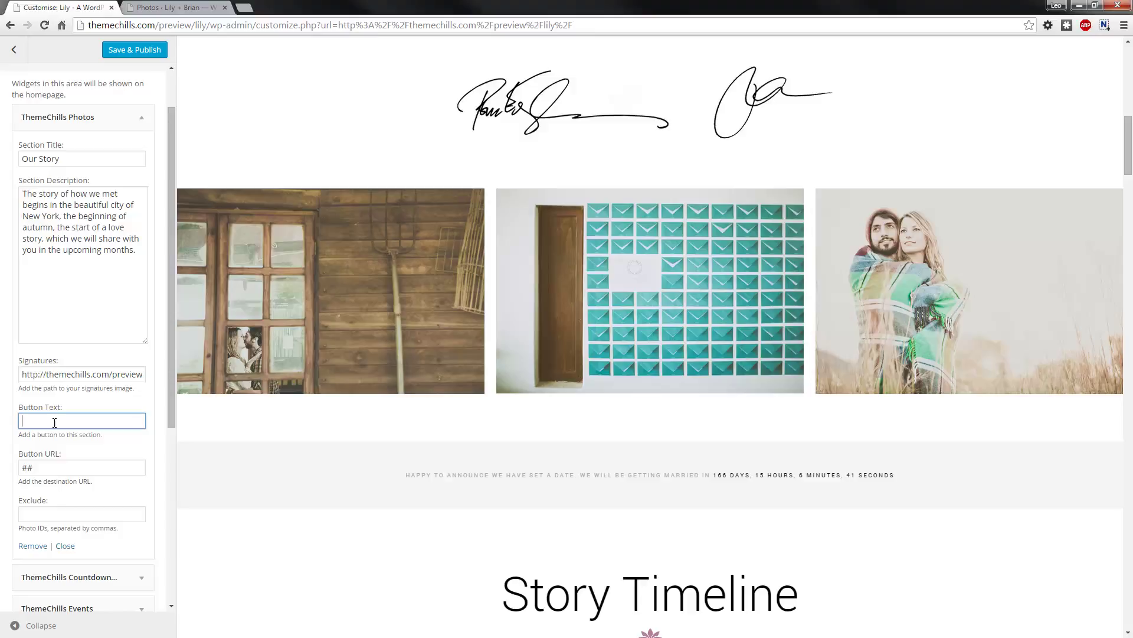
pyautogui.hotkey('ctrl', 'v')
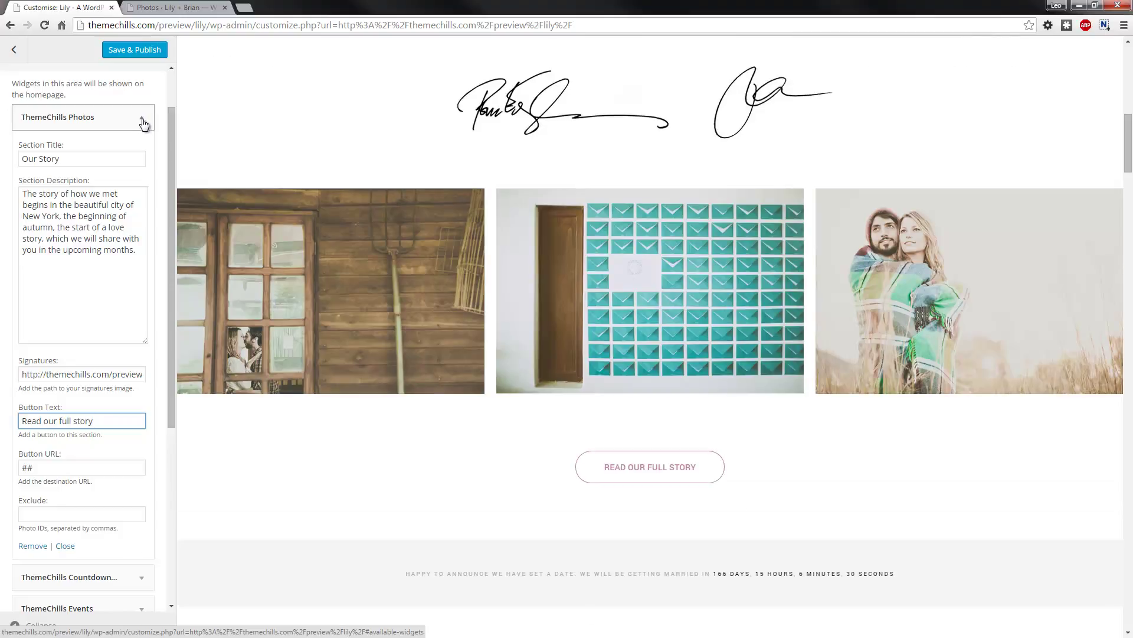
# - Collapse the Photos widget, drag it below Countdown Timer, then back above it
pyautogui.click(144, 120)
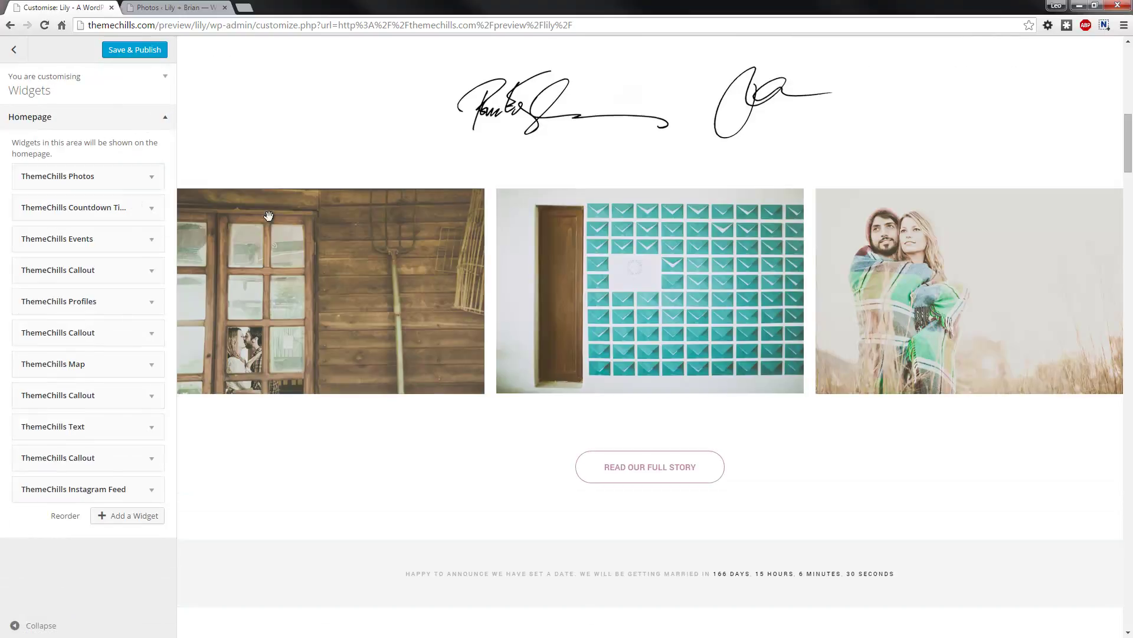
pyautogui.moveTo(110, 175); pyautogui.dragTo(110, 211)
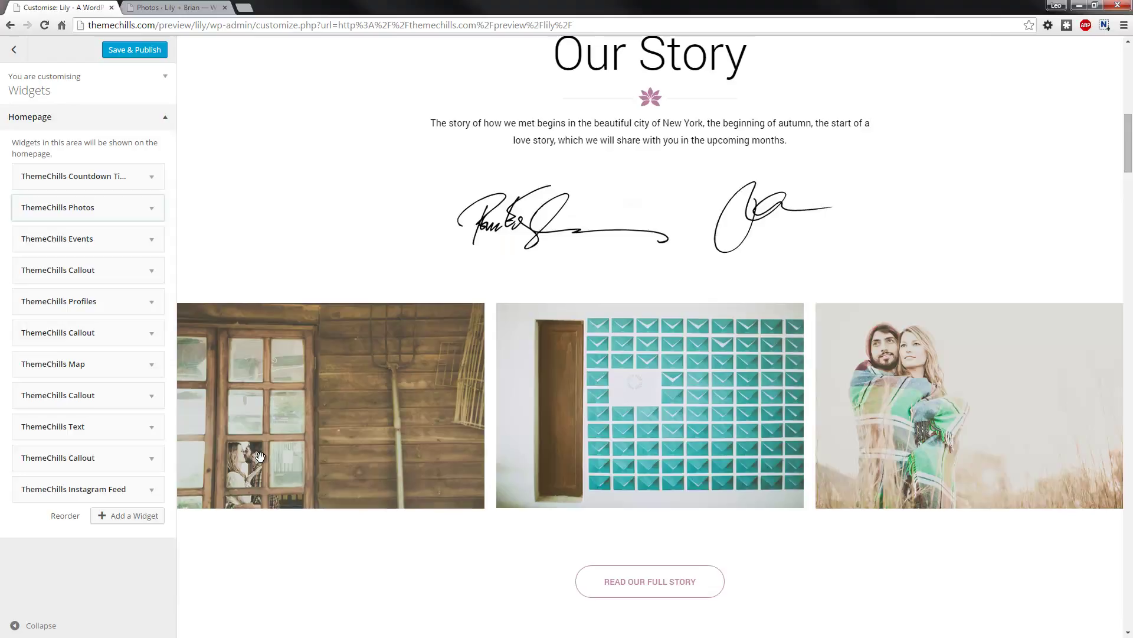
pyautogui.scroll(6, 429, 422)
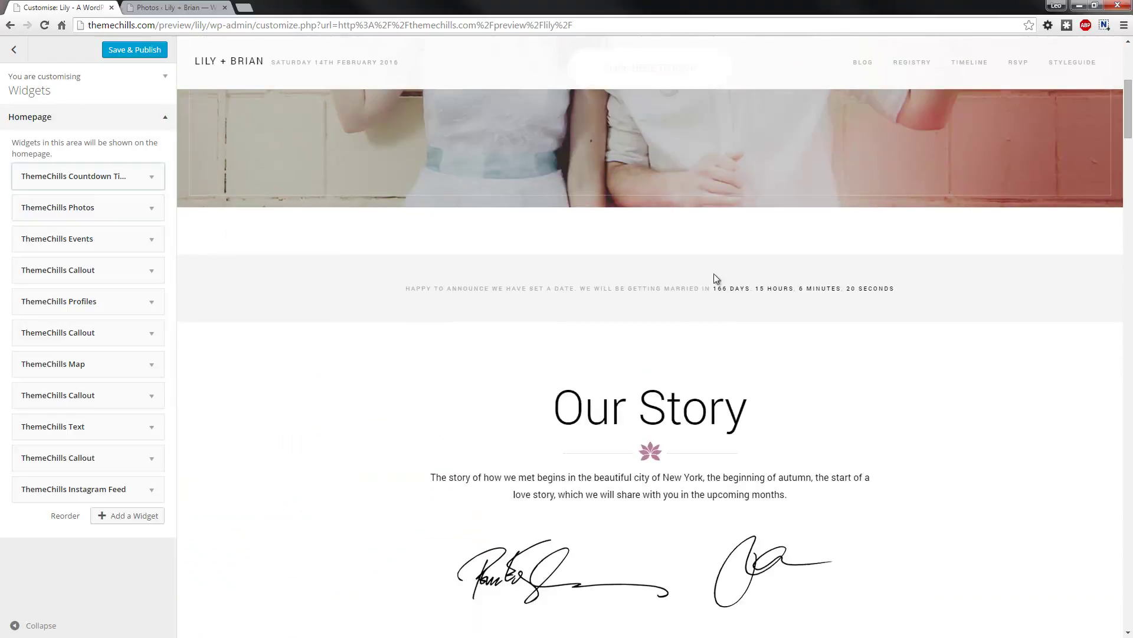
pyautogui.scroll(-4, 713, 277)
pyautogui.scroll(-4, 661, 356)
pyautogui.scroll(4, 578, 242)
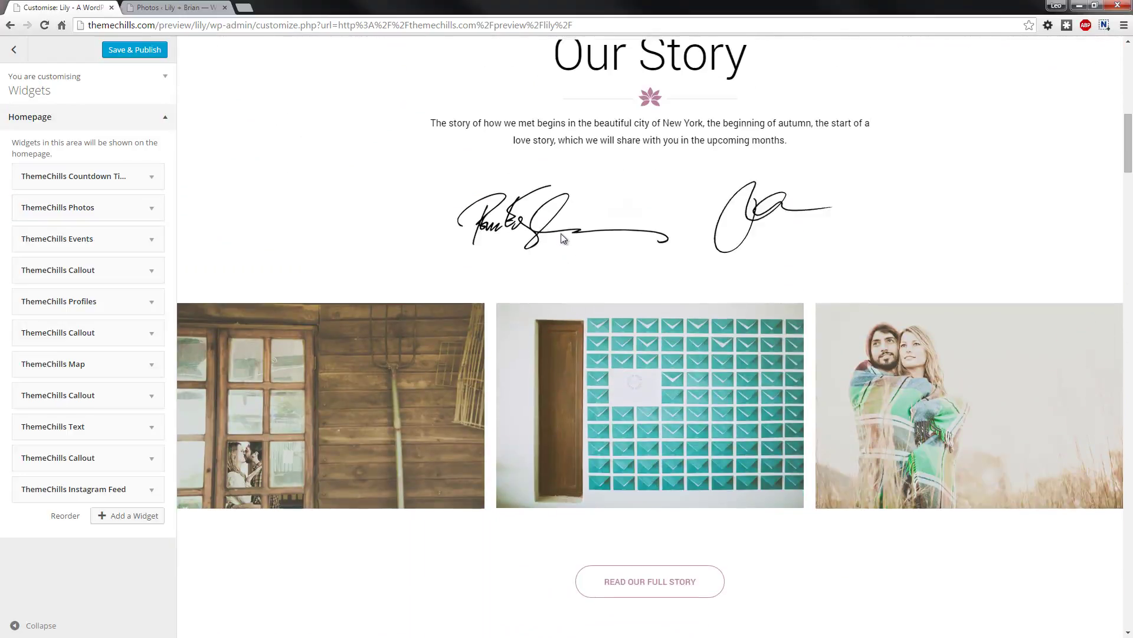
pyautogui.scroll(1, 627, 252)
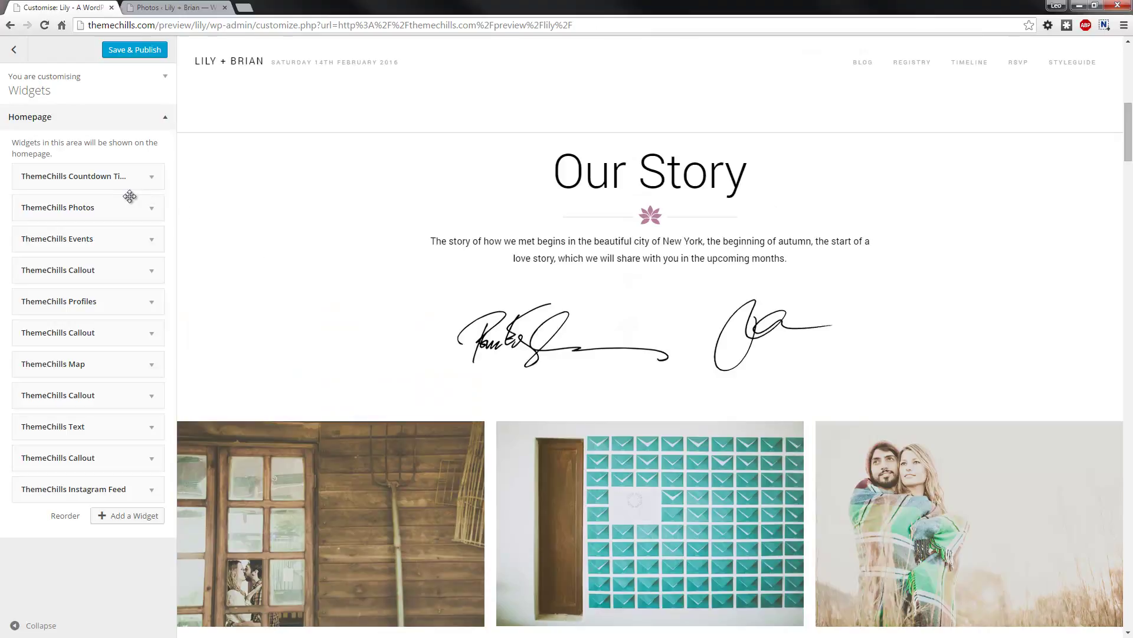
pyautogui.moveTo(104, 203); pyautogui.dragTo(114, 169)
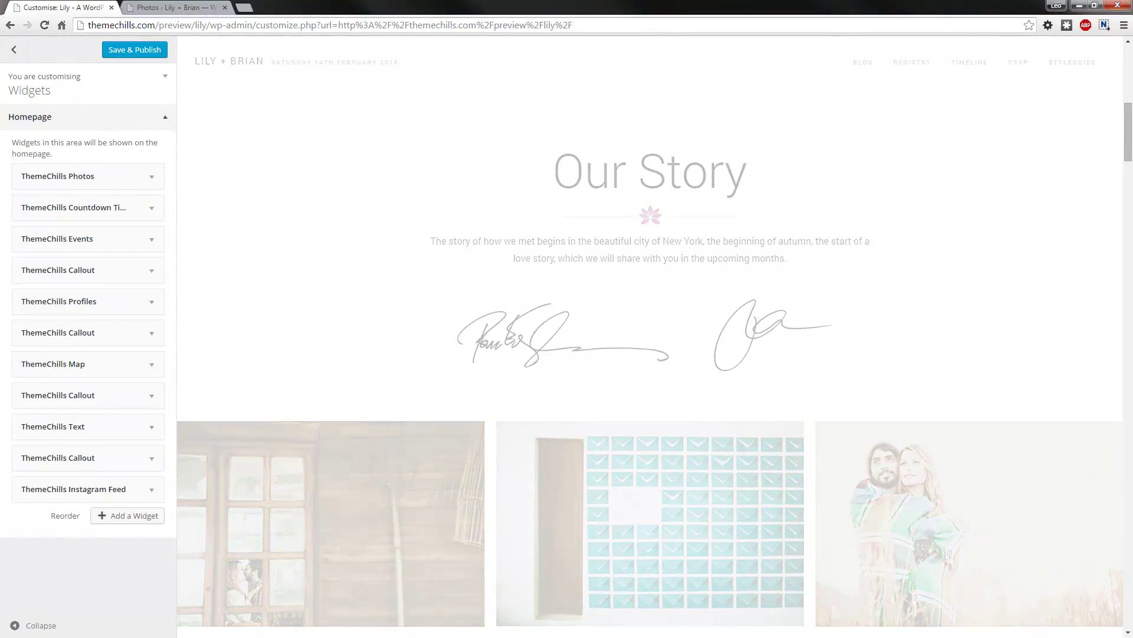